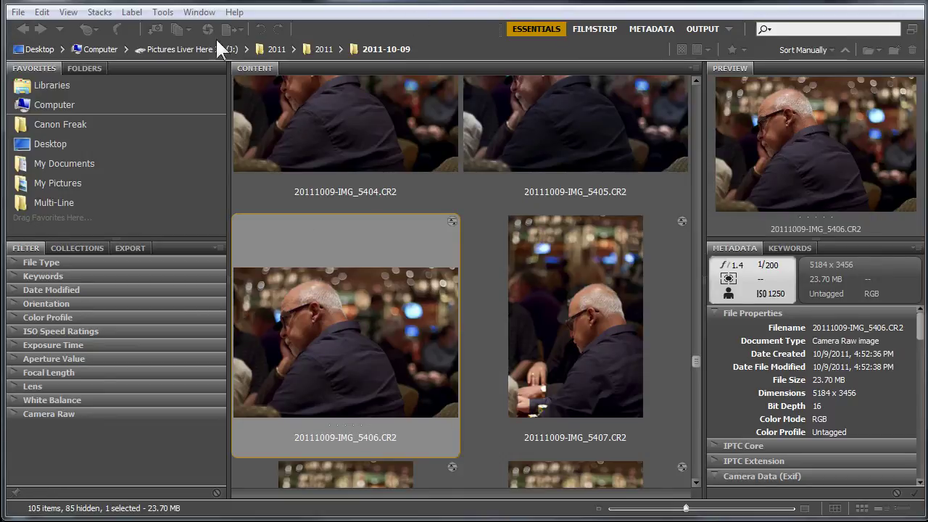
- Load 20111009-IMG_5406.CR2 into Camera Raw from its thumbnail
{"action": "double_click", "coordinate": [332, 342]}
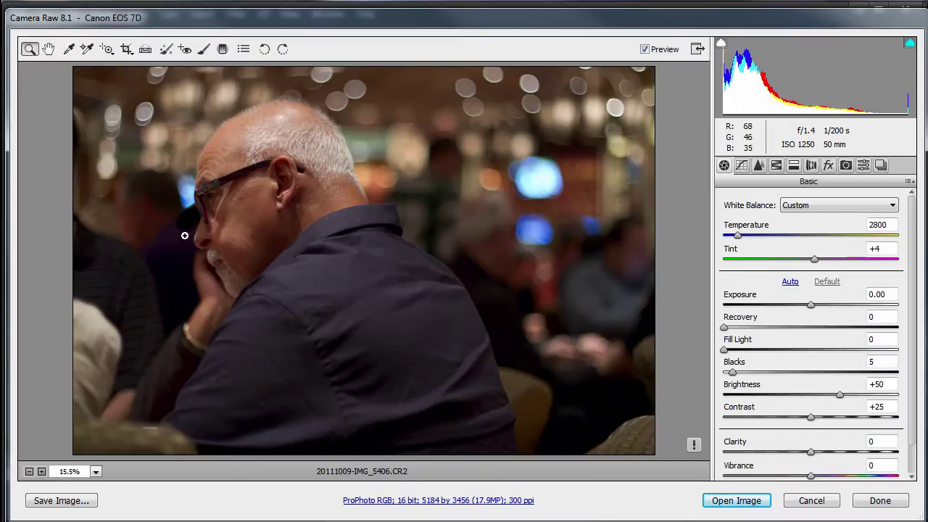
- Open the processed photo in Photoshop as 16-bit RGB and inspect the Filter menu's availability
{"action": "left_click", "coordinate": [747, 506]}
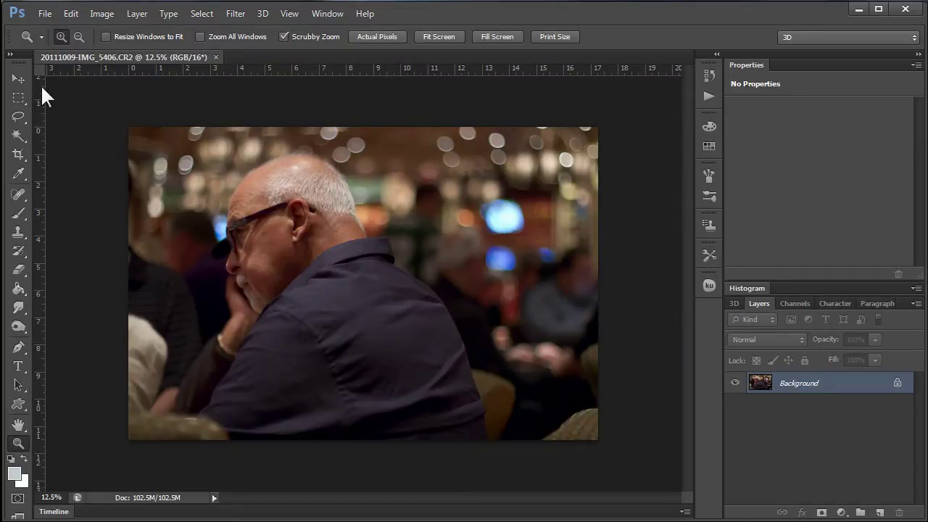
{"action": "left_click", "coordinate": [235, 13]}
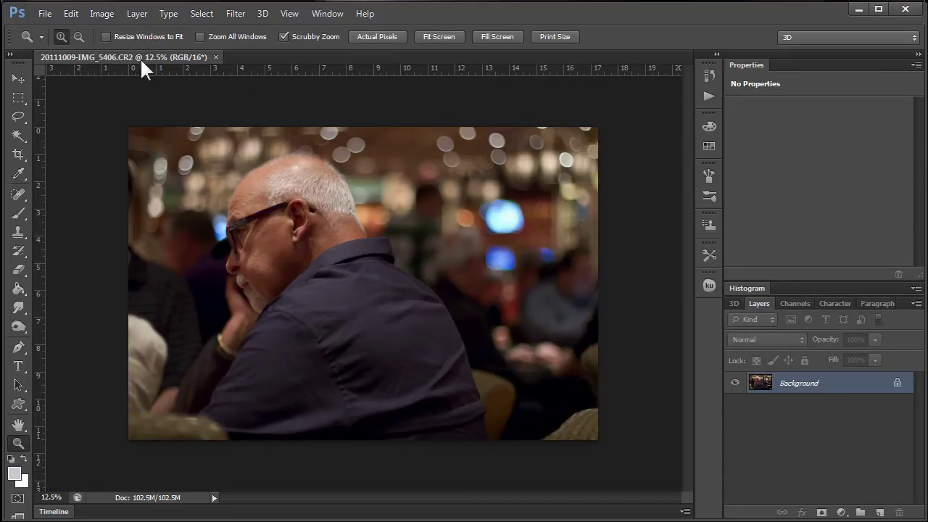
- Check the photo's Image Size without changes, then close the document without saving
{"action": "left_click", "coordinate": [111, 14]}
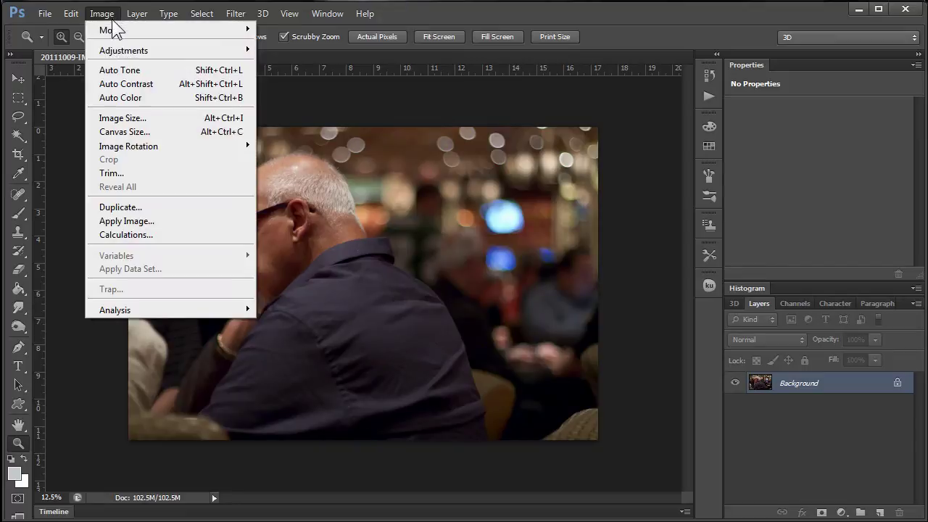
{"action": "left_click", "coordinate": [116, 116]}
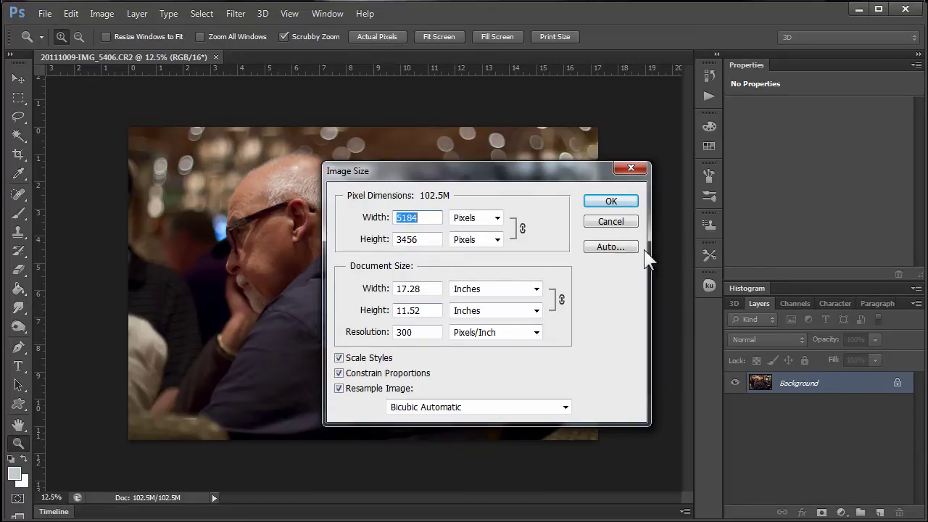
{"action": "left_click", "coordinate": [609, 223]}
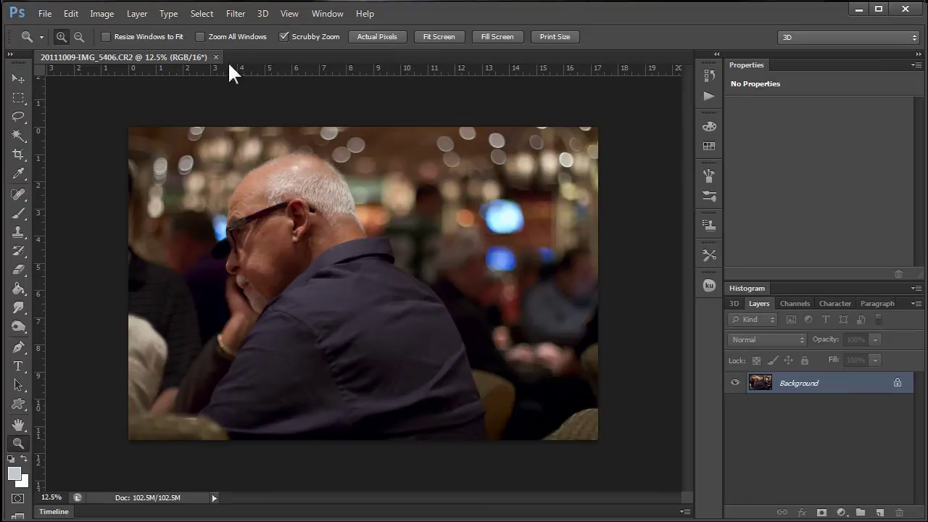
{"action": "left_click", "coordinate": [219, 57]}
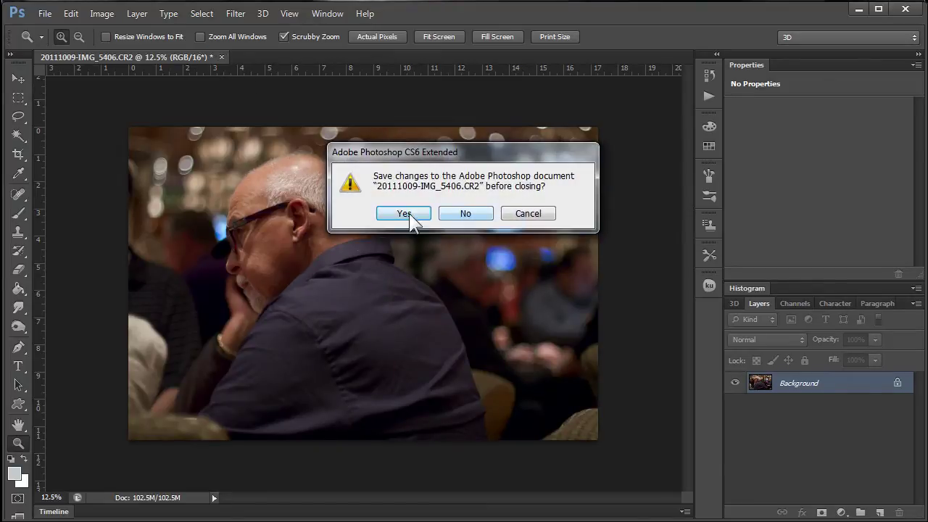
{"action": "left_click", "coordinate": [454, 214]}
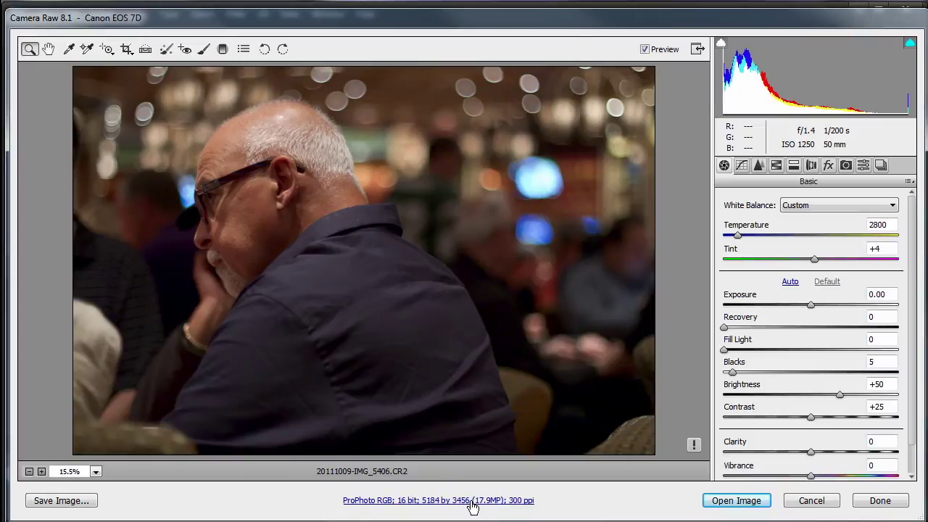
- In Workflow Options, change the Space setting to sRGB IEC61966-2.1
{"action": "left_click", "coordinate": [473, 501]}
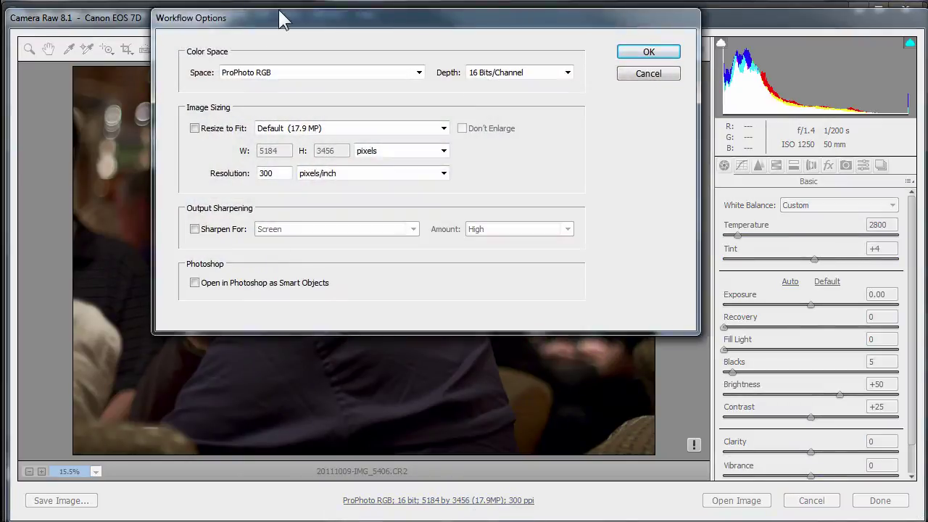
{"action": "left_click_drag", "start_coordinate": [280, 17], "coordinate": [280, 82]}
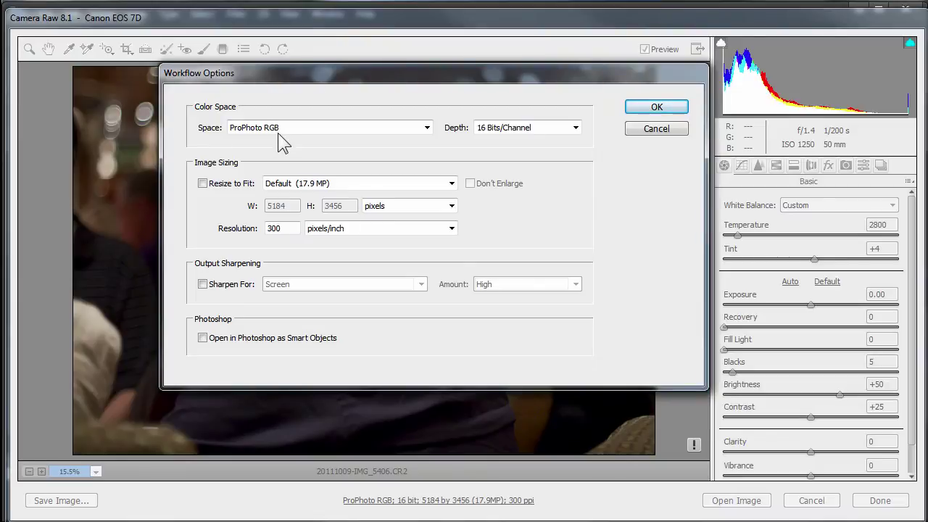
{"action": "left_click", "coordinate": [427, 129]}
{"action": "left_click", "coordinate": [300, 178]}
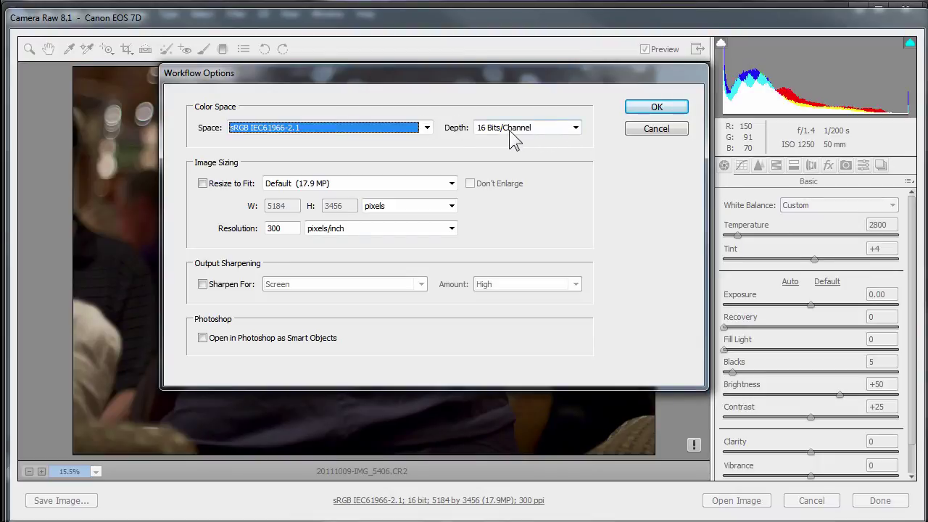
- Set workflow Depth to 8 Bits/Channel, Resize to Fit Long Side 1600 px, Resolution 72 ppi
{"action": "left_click", "coordinate": [574, 129]}
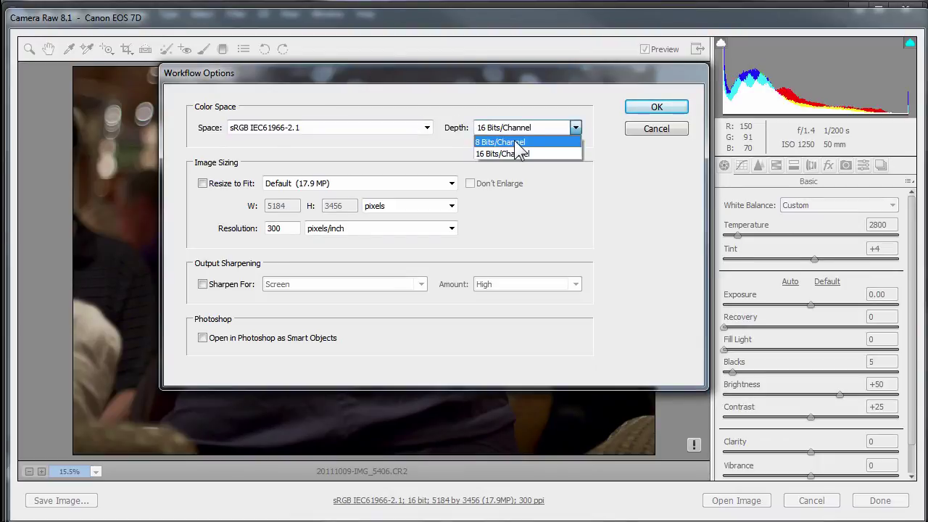
{"action": "left_click", "coordinate": [511, 142]}
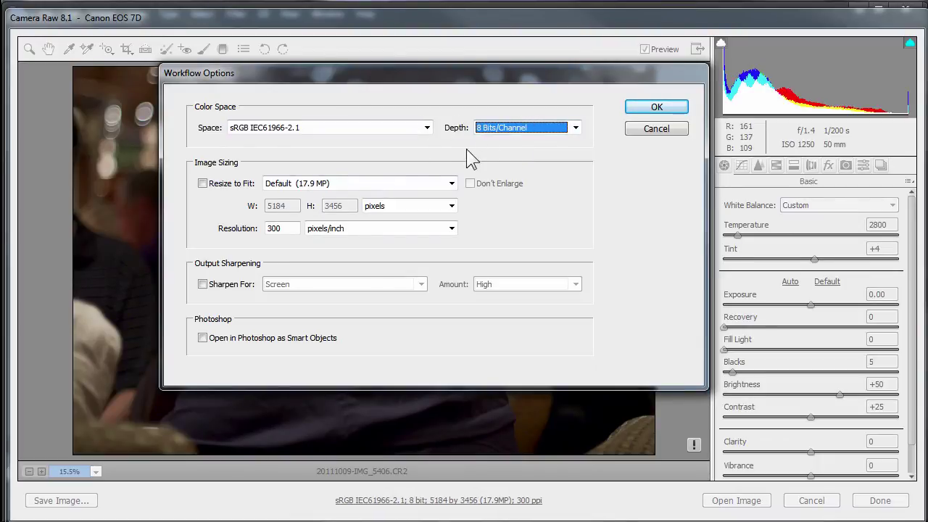
{"action": "left_click", "coordinate": [203, 184]}
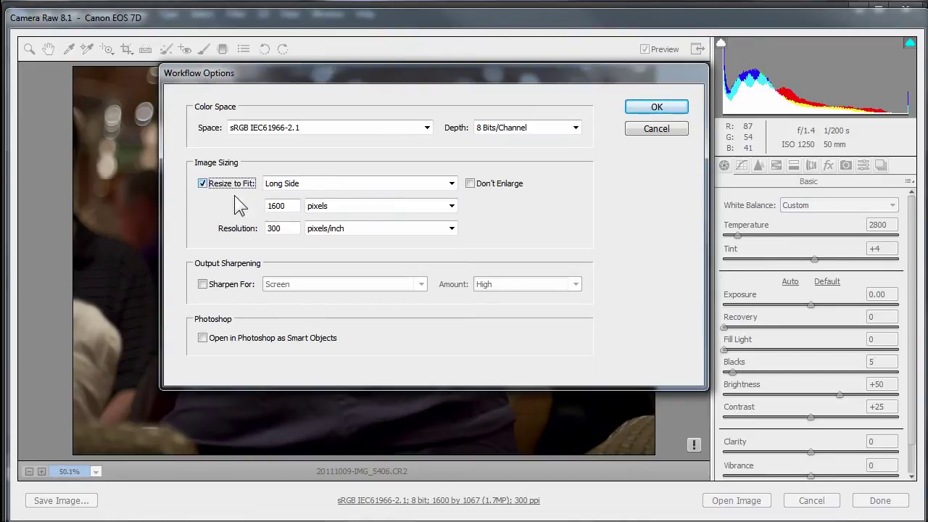
{"action": "left_click", "coordinate": [451, 183]}
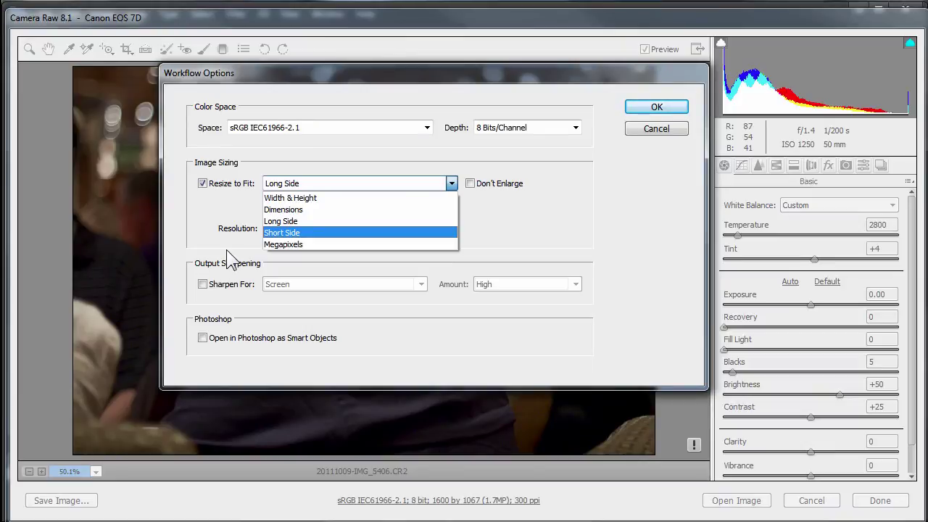
{"action": "left_click", "coordinate": [285, 221]}
{"action": "key", "text": "Tab"}
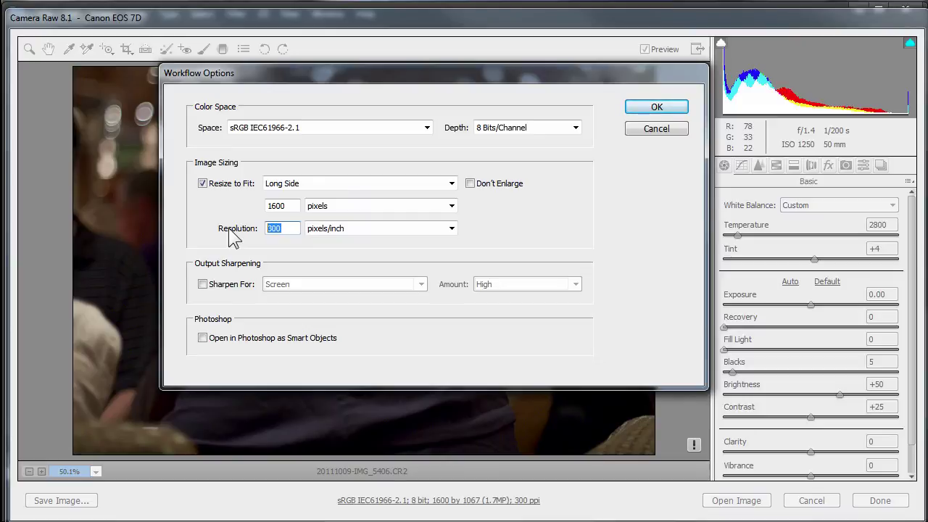
{"action": "type", "text": "72"}
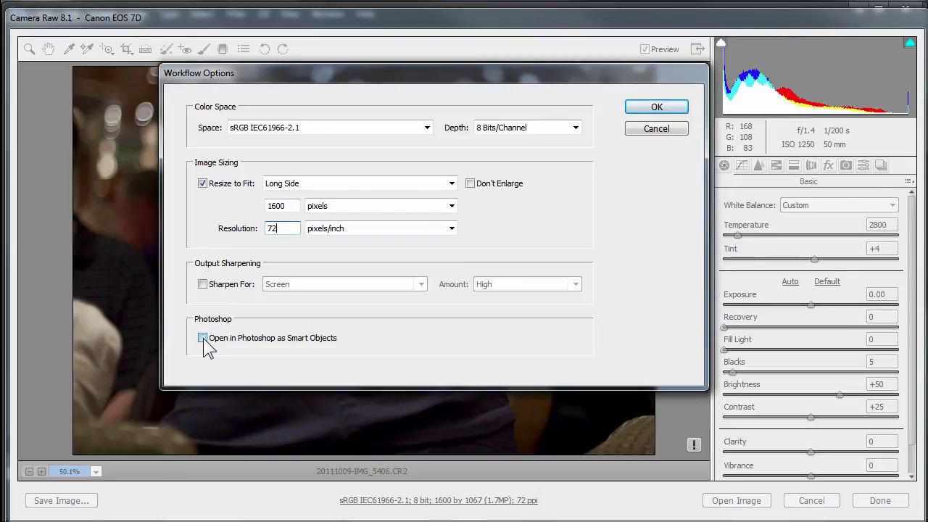
{"action": "left_click", "coordinate": [656, 107]}
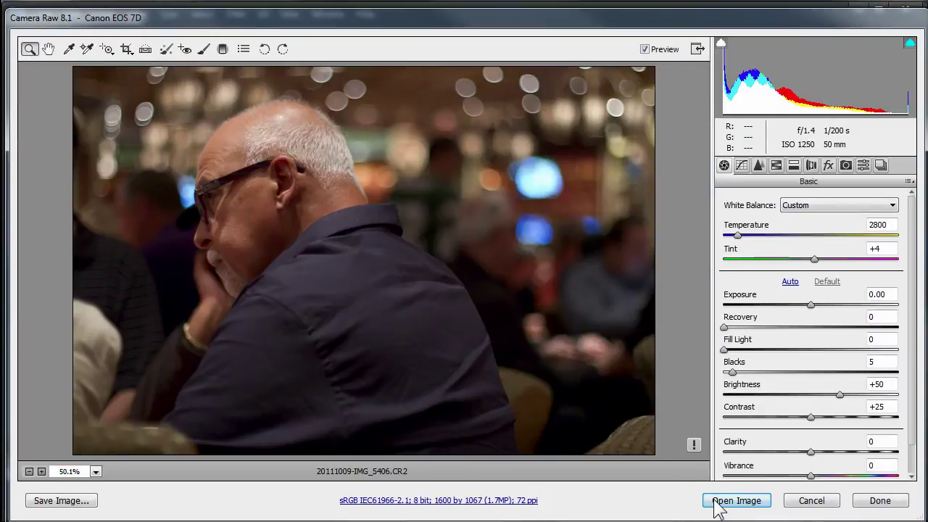
- Open the resized 8-bit photo in Photoshop and review the Filter and Window menus
{"action": "left_click", "coordinate": [714, 502]}
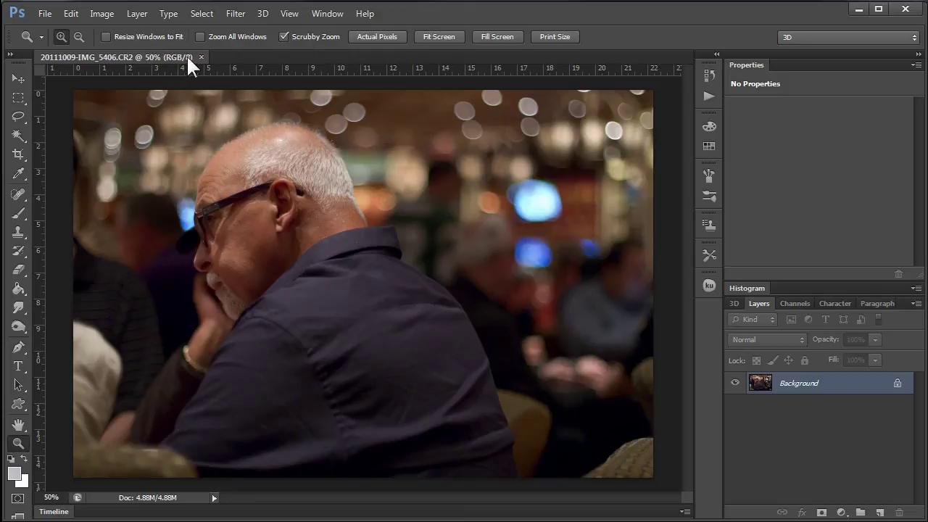
{"action": "left_click", "coordinate": [237, 14]}
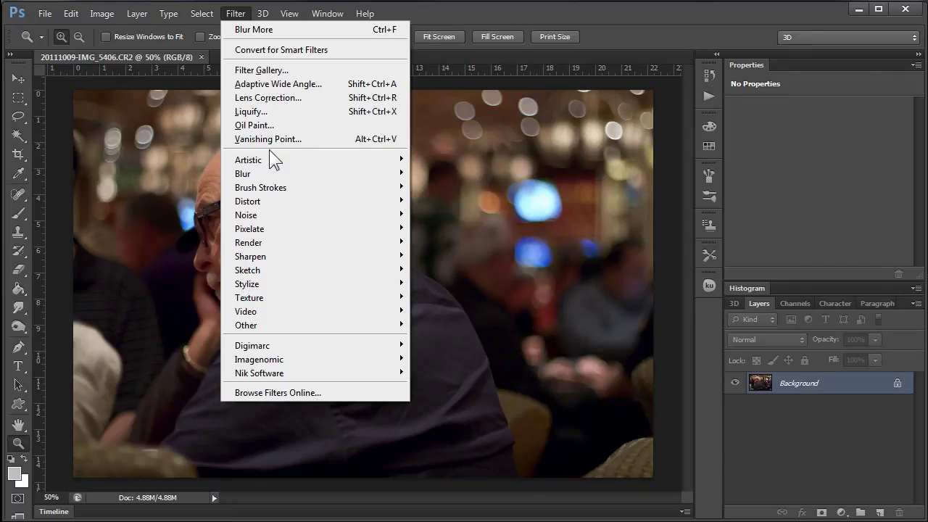
{"action": "left_click", "coordinate": [431, 10]}
{"action": "left_click", "coordinate": [328, 14]}
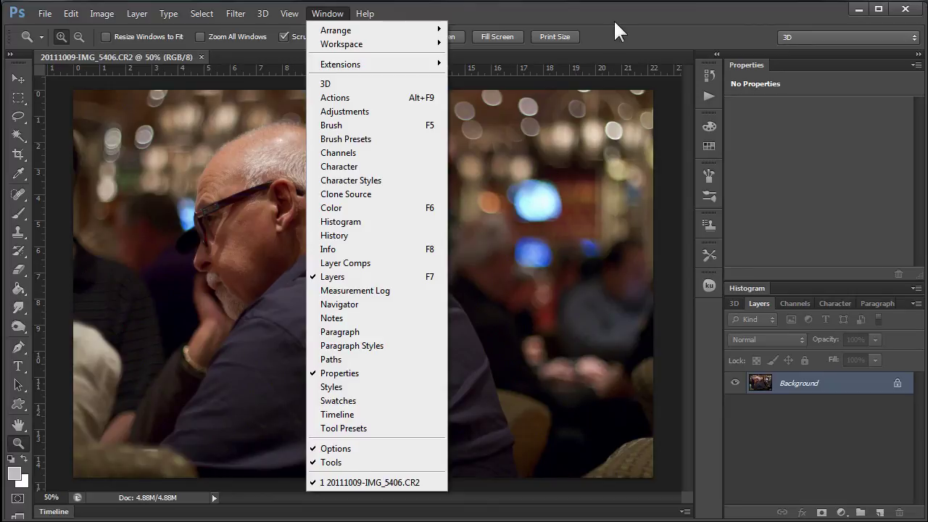
- Close 20111009-IMG_5406.CR2 without saving changes
{"action": "left_click", "coordinate": [204, 58]}
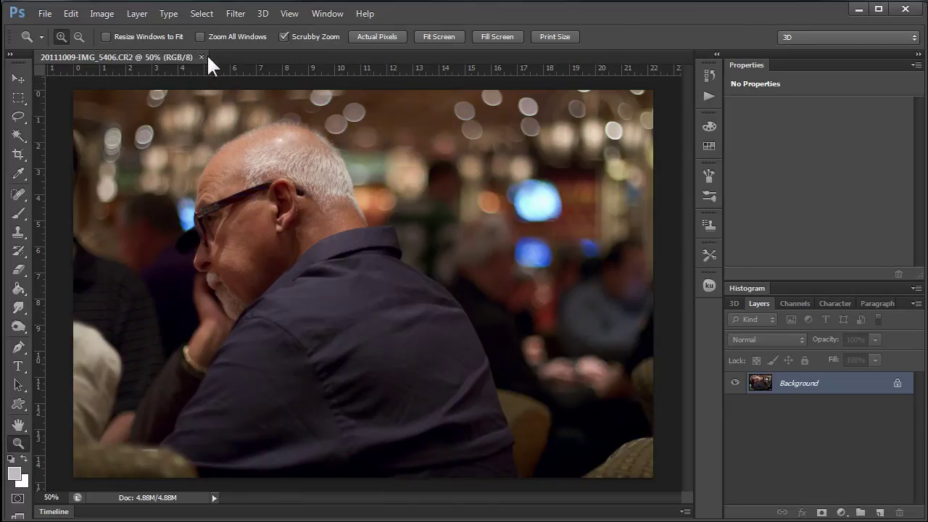
{"action": "left_click", "coordinate": [202, 57]}
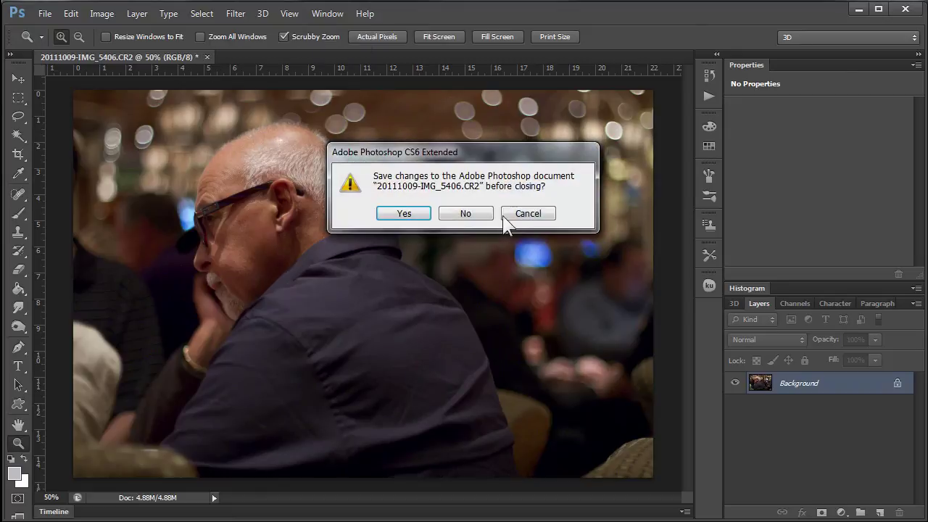
{"action": "left_click", "coordinate": [474, 213]}
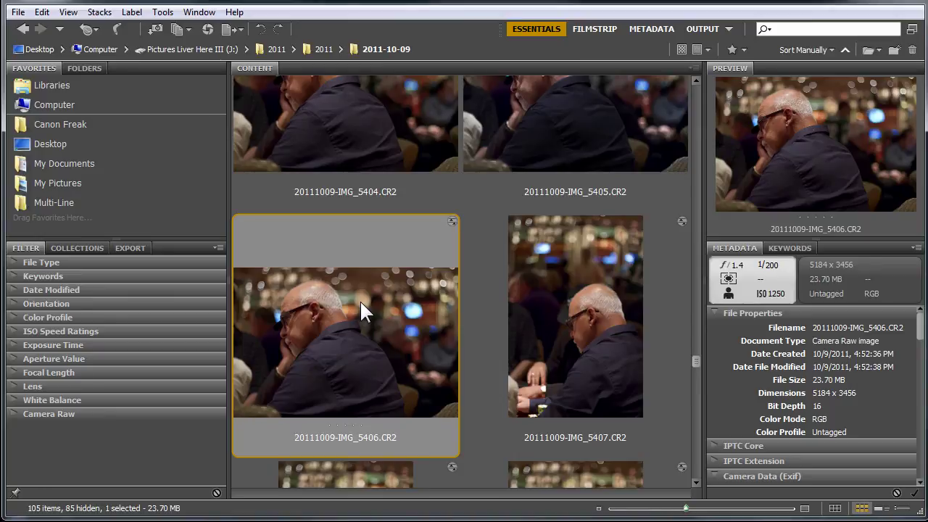
- Open 20111009-IMG_5410.tif in Photoshop, then load 20111009-IMG_5410.CR2 into Camera Raw
{"action": "scroll", "coordinate": [363, 305], "scroll_direction": "down", "scroll_amount": 4}
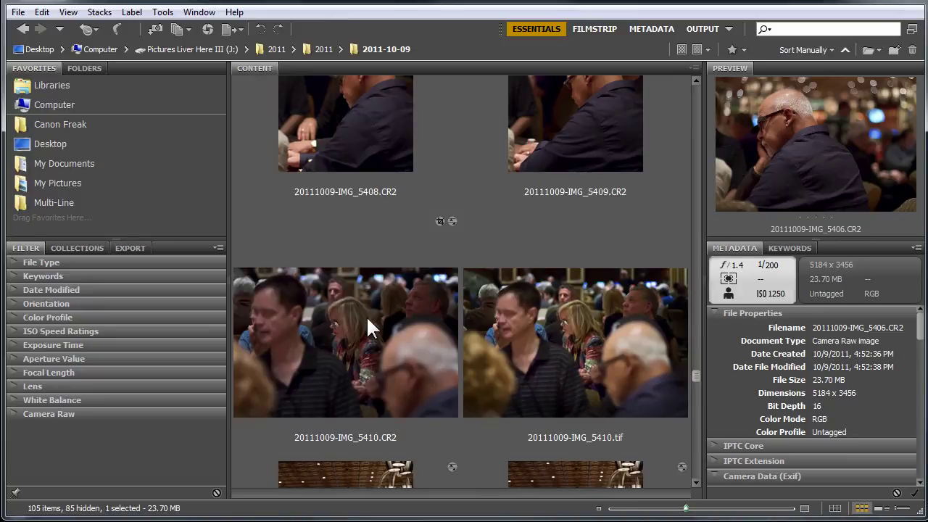
{"action": "double_click", "coordinate": [565, 317]}
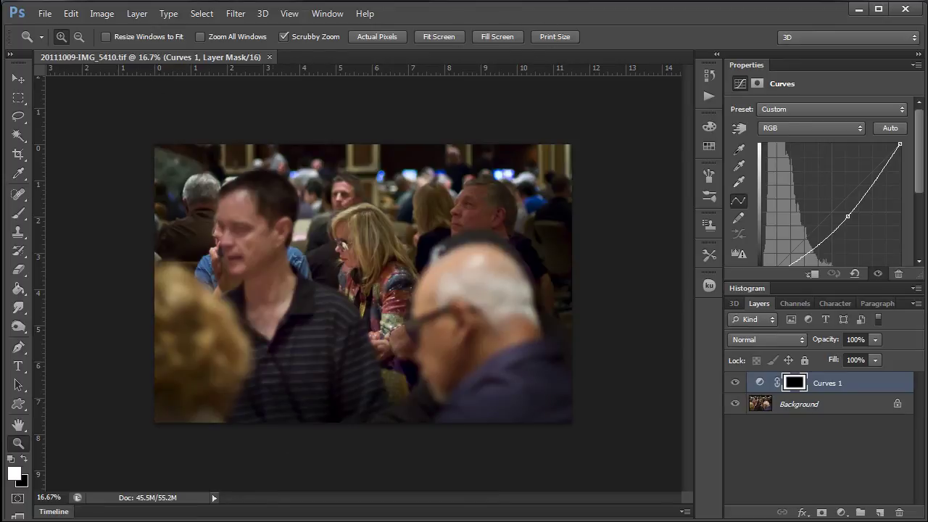
{"action": "key", "text": "alt+Tab"}
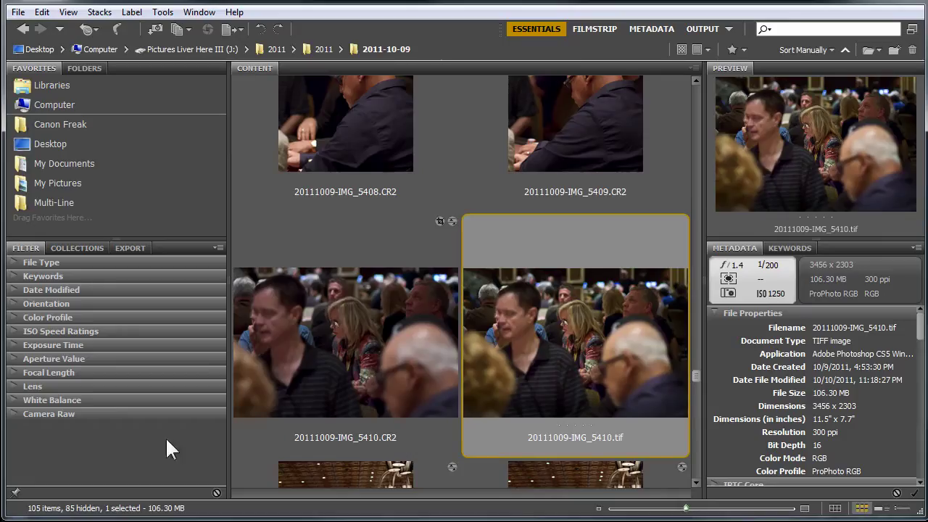
{"action": "left_click", "coordinate": [371, 330]}
{"action": "key", "text": "alt+Tab"}
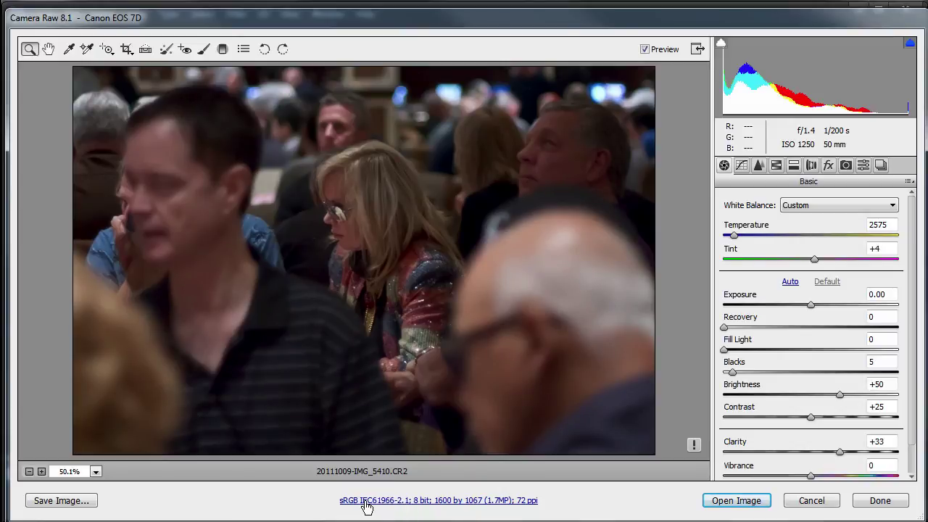
- Review the sRGB, 8-bit, 1600 px workflow settings and open the raw image in Photoshop
{"action": "left_click", "coordinate": [367, 507]}
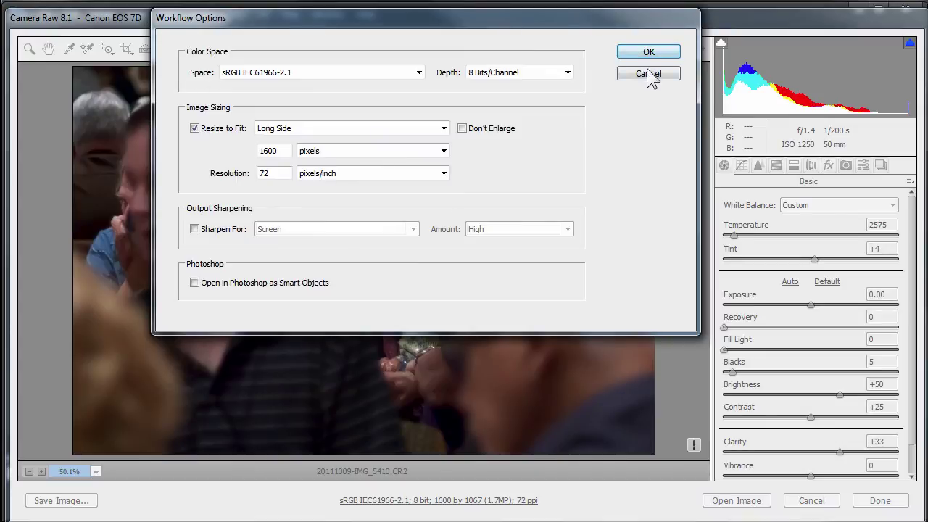
{"action": "left_click", "coordinate": [648, 74]}
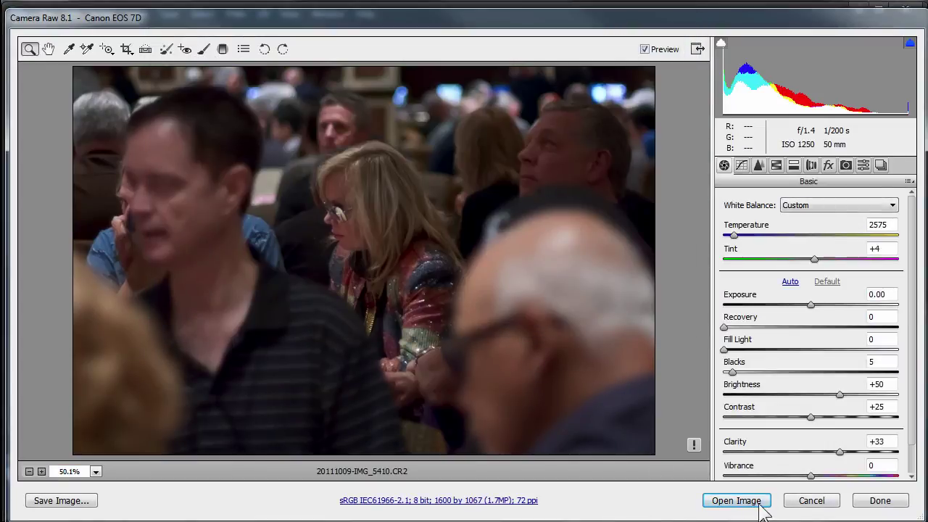
{"action": "left_click", "coordinate": [756, 500]}
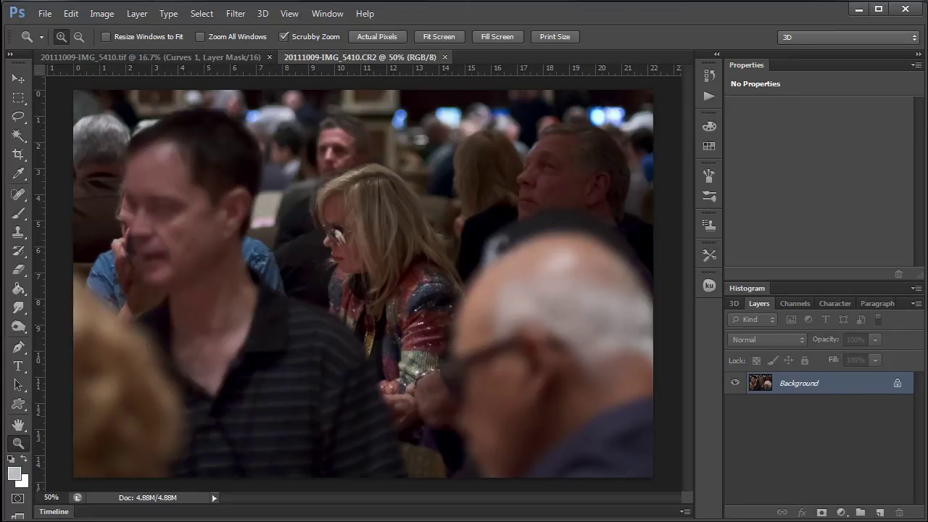
- Confirm in Image Size that the raw image is 1600 × 1067 px at 72 ppi
{"action": "left_click", "coordinate": [101, 13]}
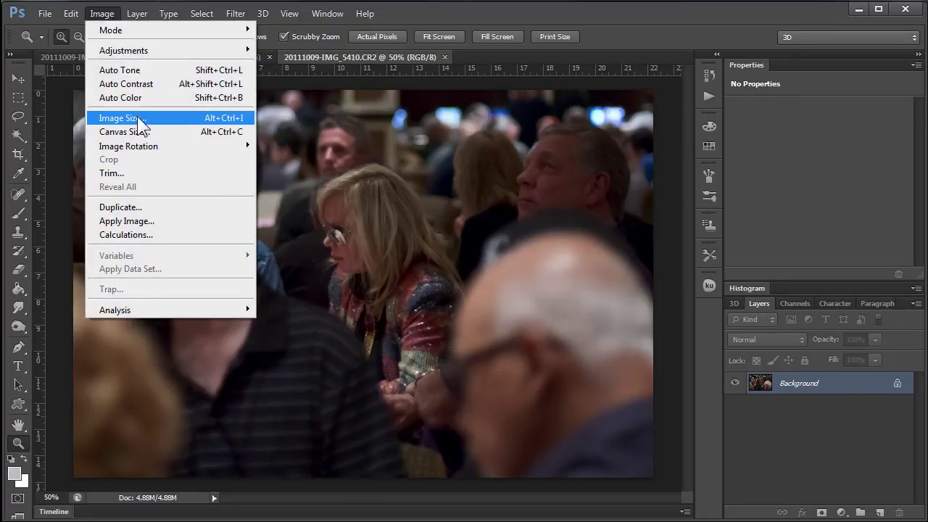
{"action": "left_click", "coordinate": [137, 117]}
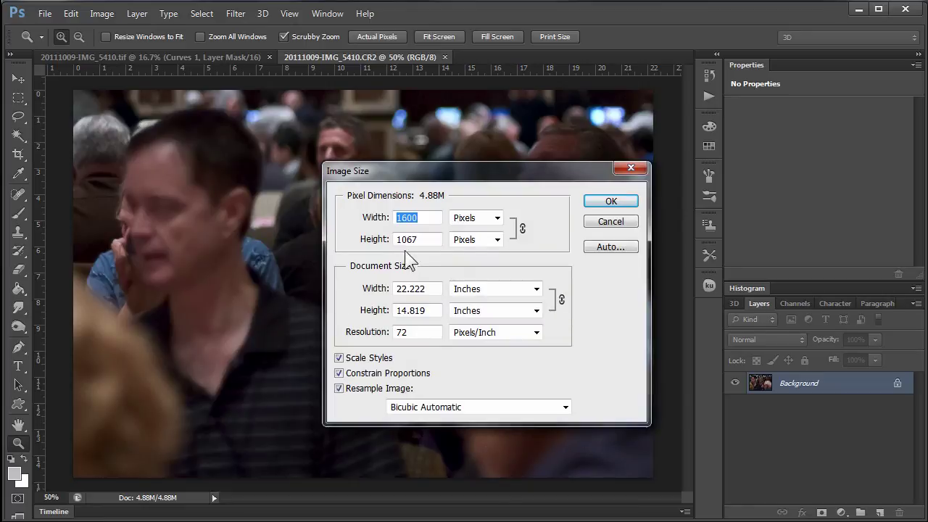
{"action": "left_click", "coordinate": [606, 201]}
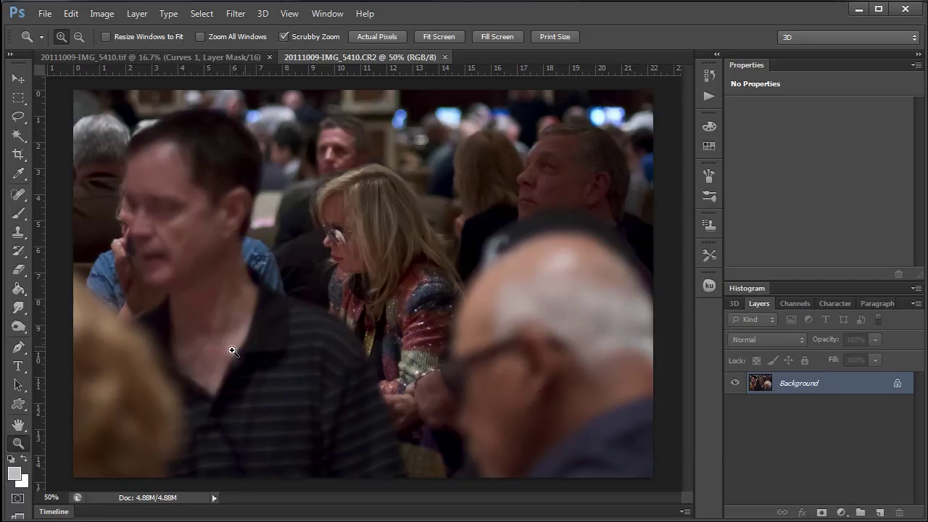
- Close the CR2 document without saving, then close the TIFF document
{"action": "left_click", "coordinate": [445, 57]}
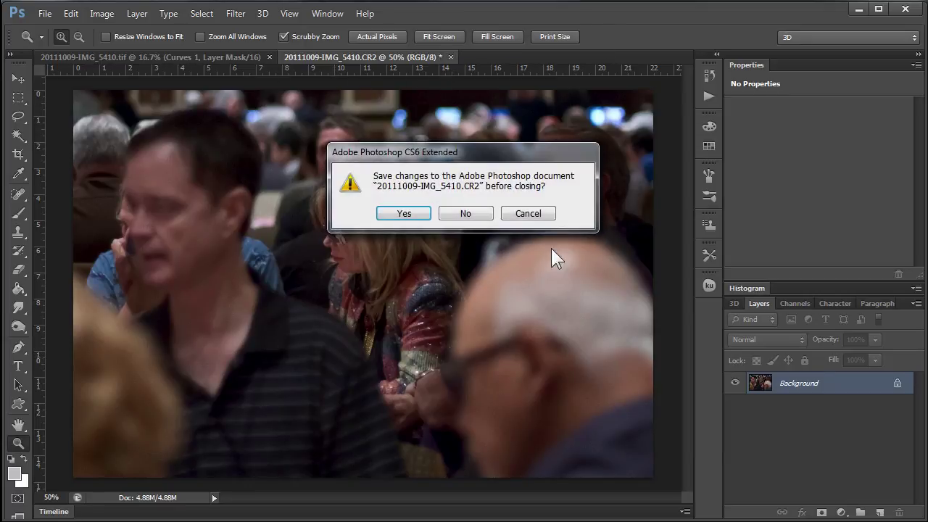
{"action": "left_click", "coordinate": [475, 218]}
{"action": "left_click", "coordinate": [270, 56]}
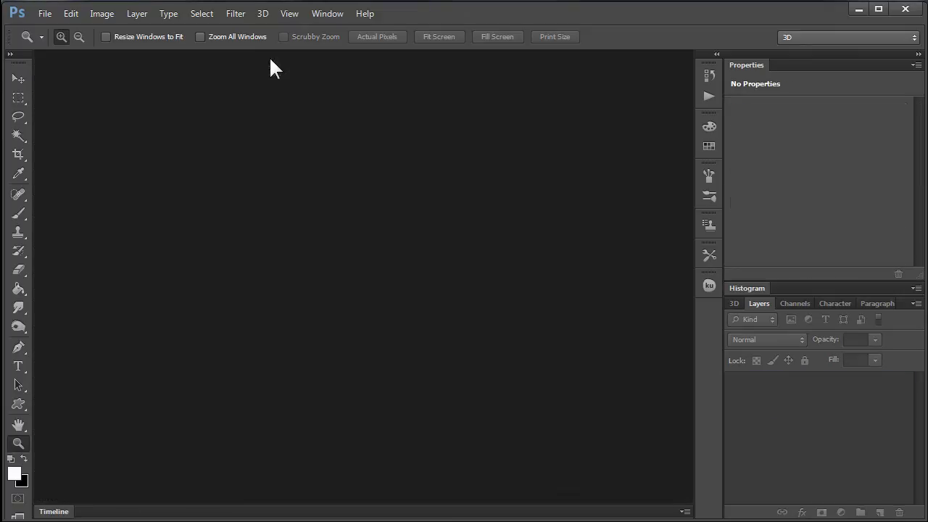